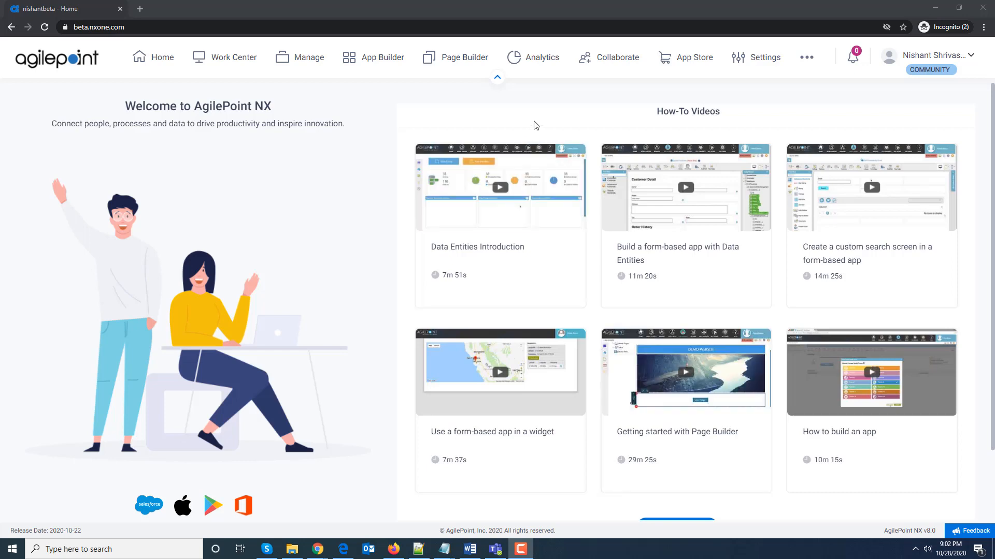
Open the AW Sales Overview report in Analytics and look at its available export formats
click(534, 68)
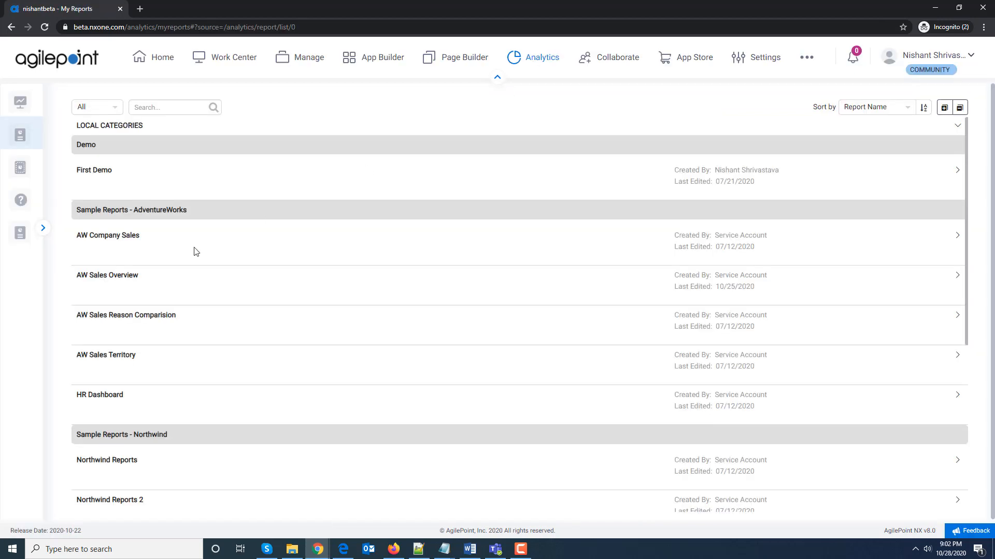
click(120, 275)
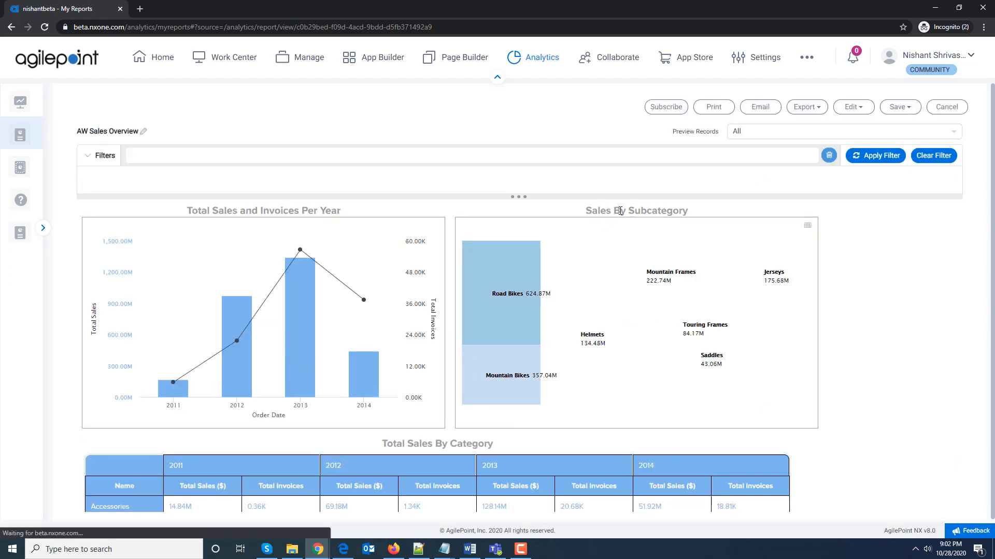
click(804, 106)
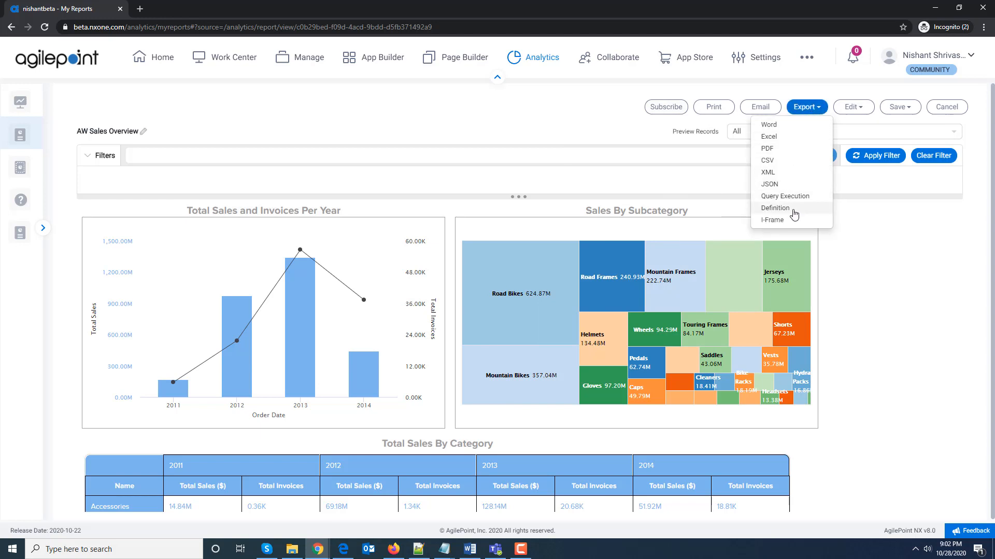
Return to the report list, expand the AW Company Sales details and look at the export formats offered there
click(536, 68)
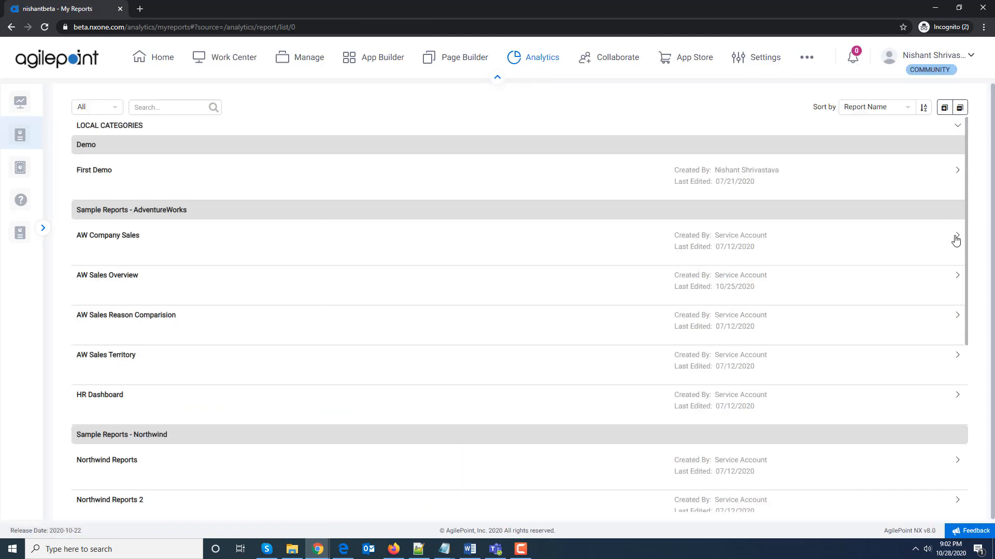
click(955, 241)
click(810, 366)
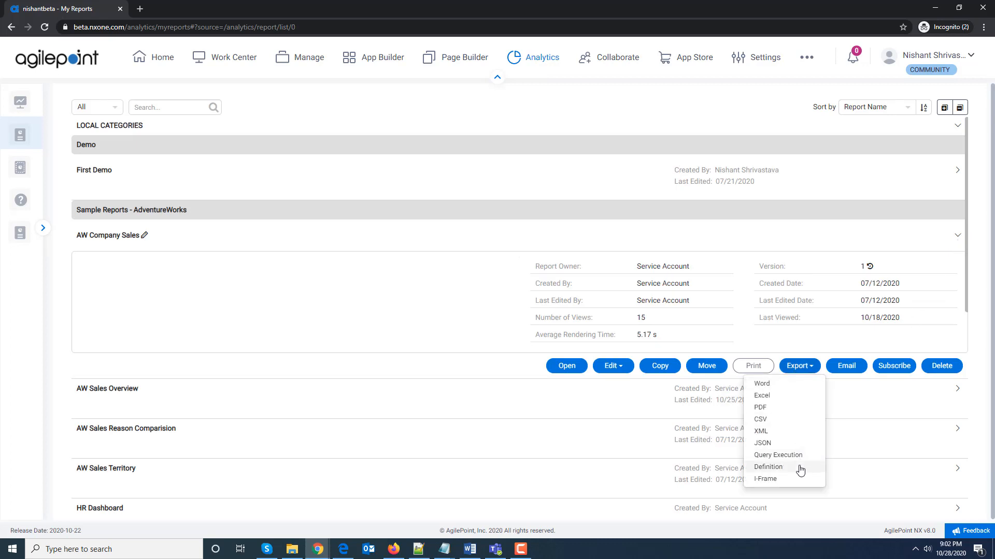
click(539, 115)
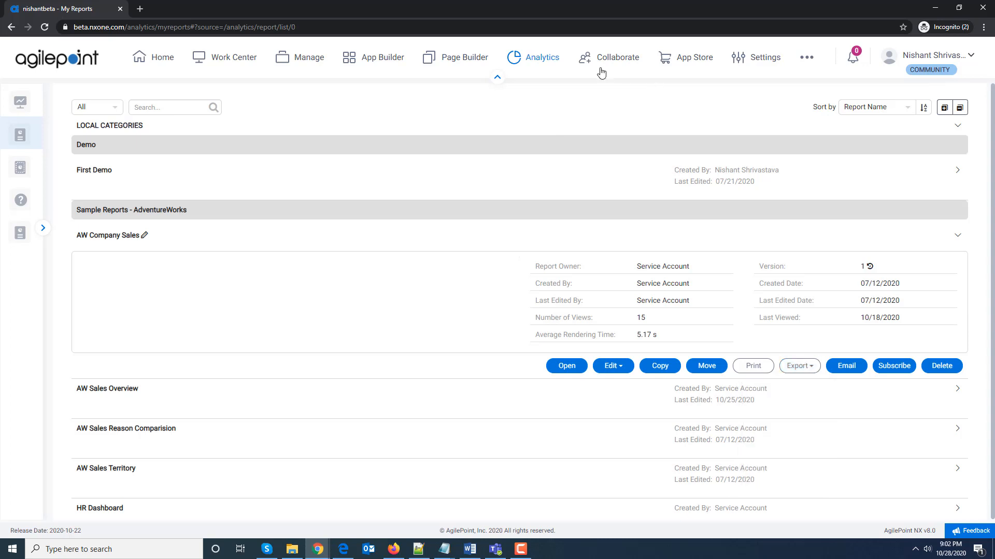
Open the Analytics settings of the portal
click(806, 58)
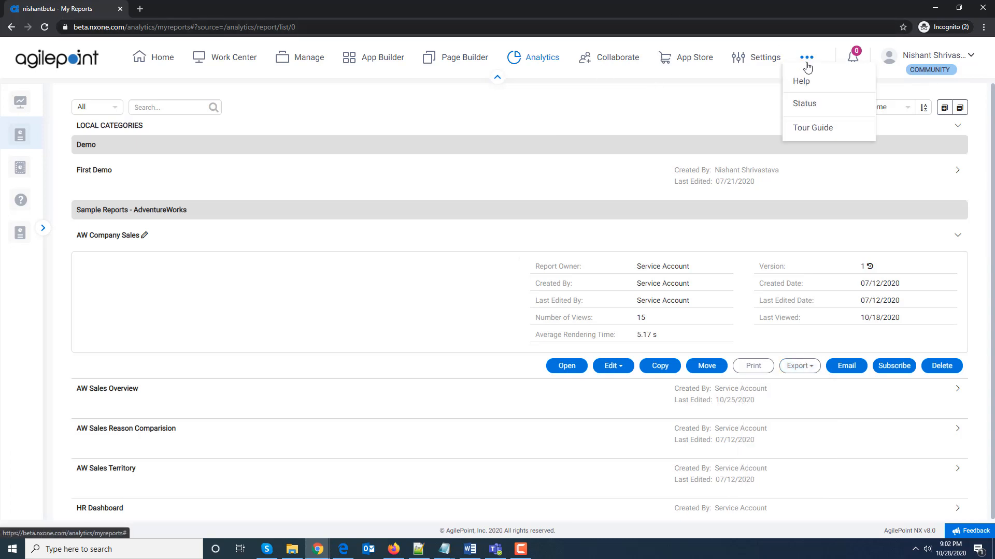
click(765, 62)
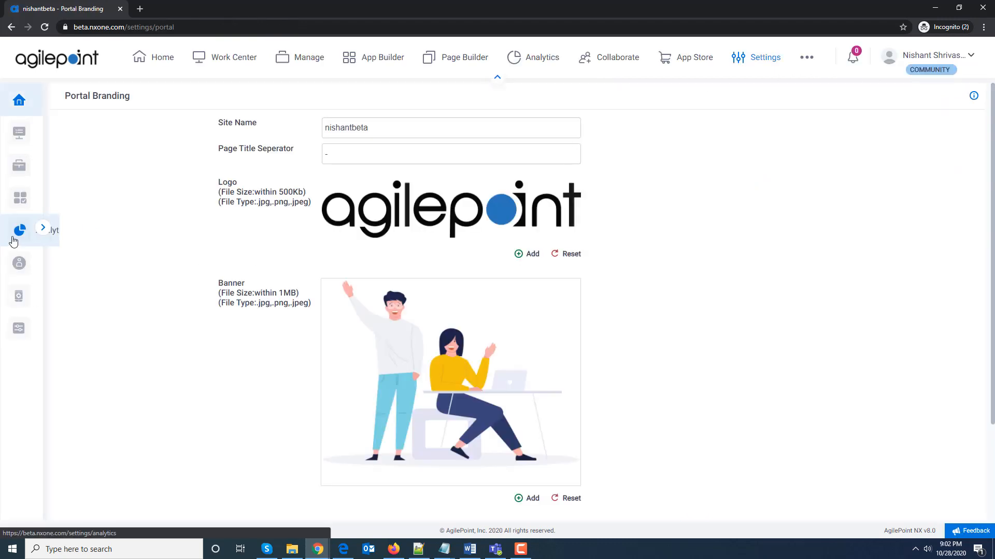
click(73, 239)
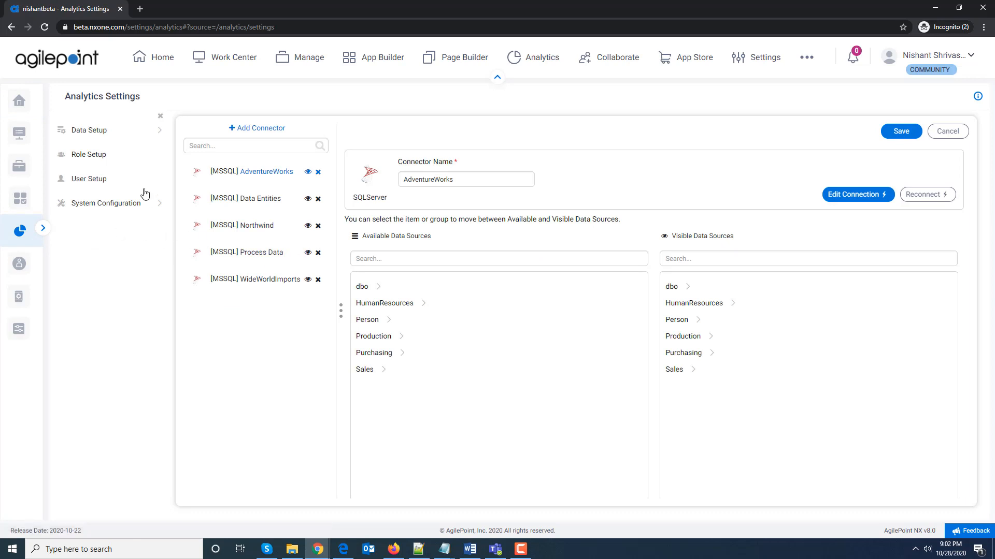
Review the permissions of the Application Designer and Administrators roles in the role setup
click(102, 159)
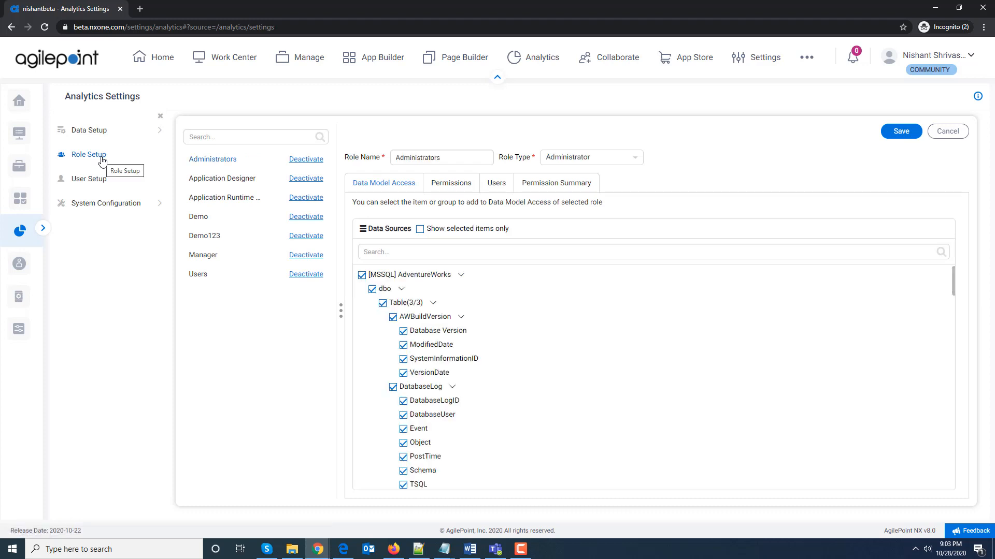
click(232, 181)
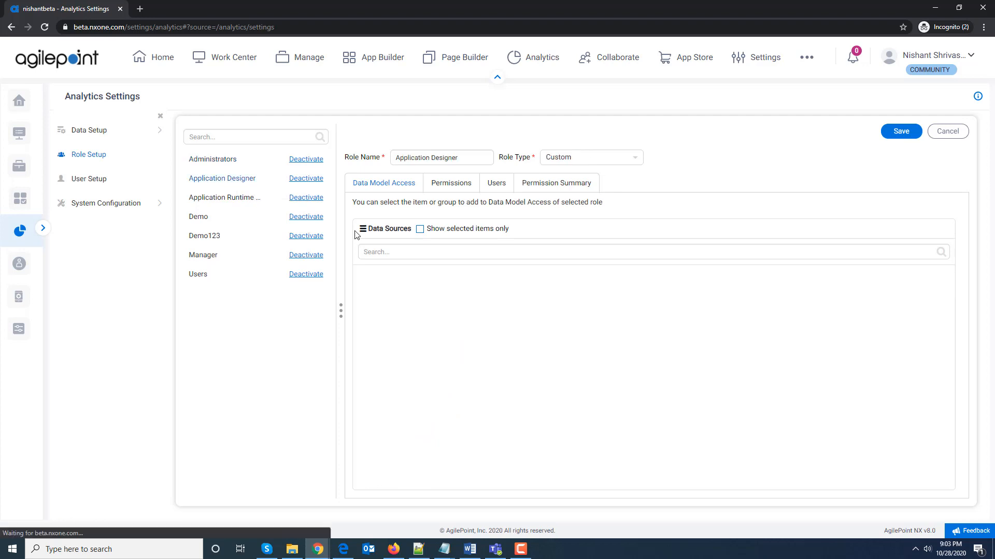
click(453, 187)
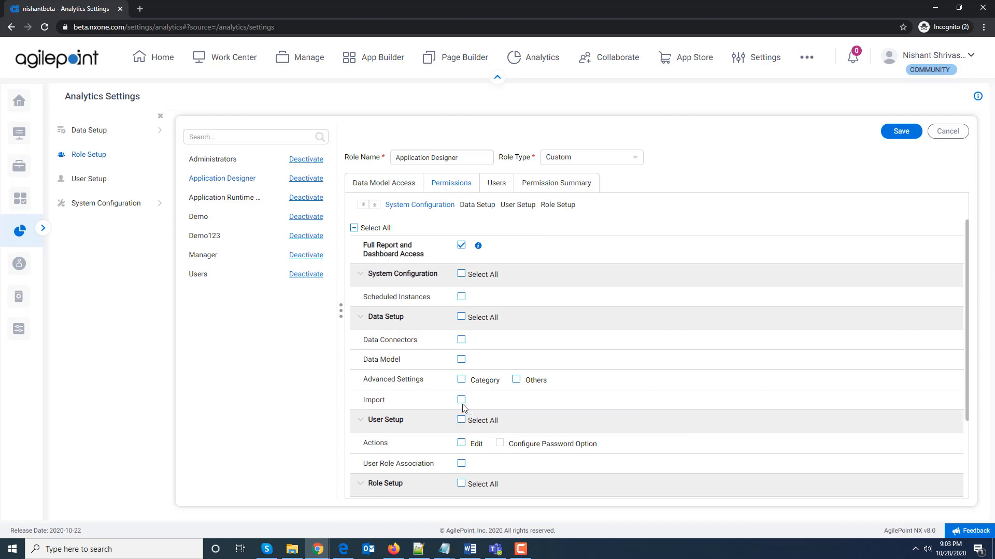
click(211, 160)
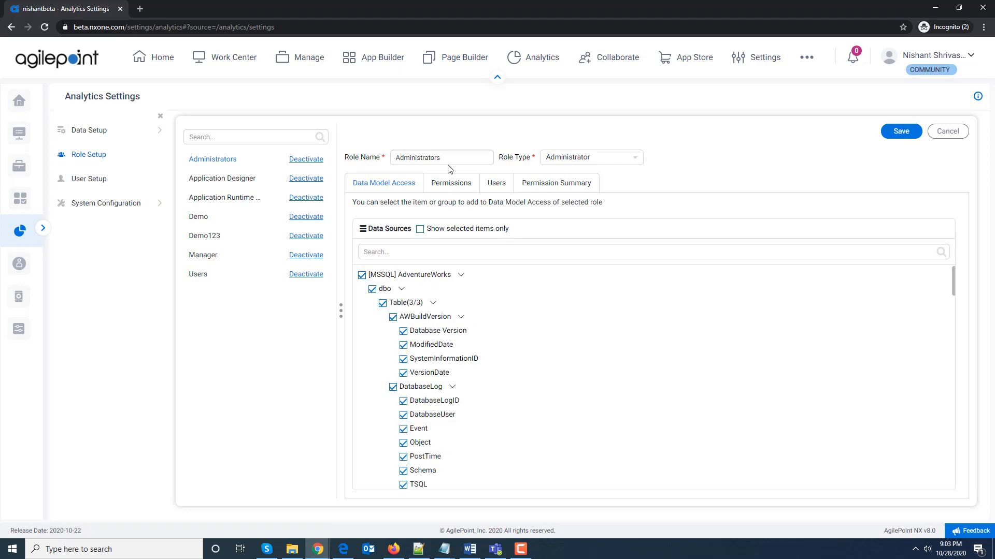
click(452, 190)
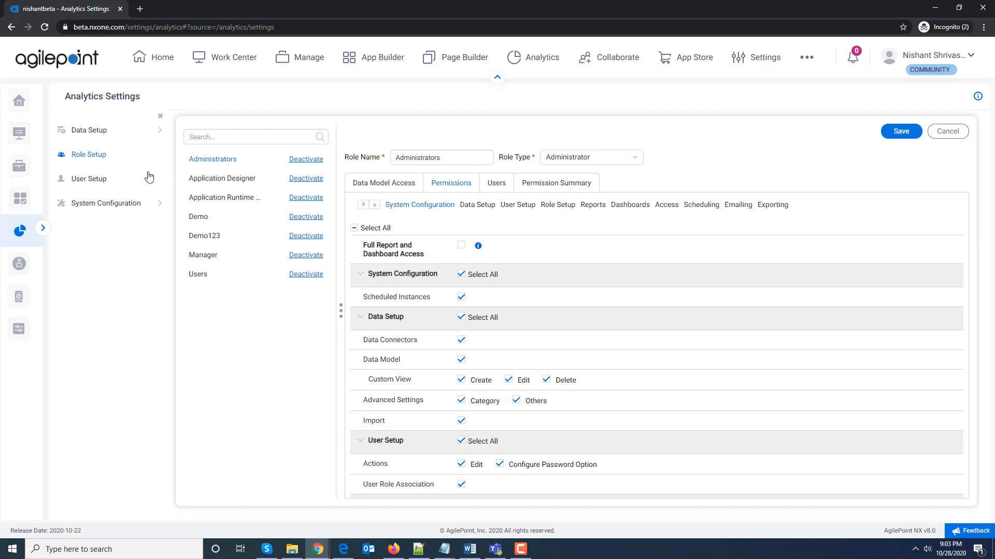
Check the import history in the data setup, and load the report file First+Tutorial.birt for import
click(86, 135)
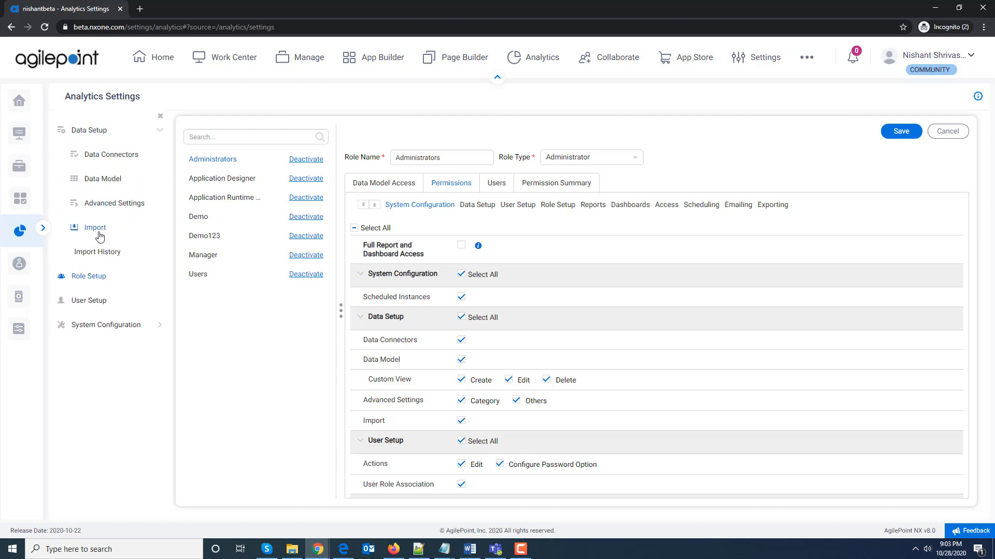
click(110, 258)
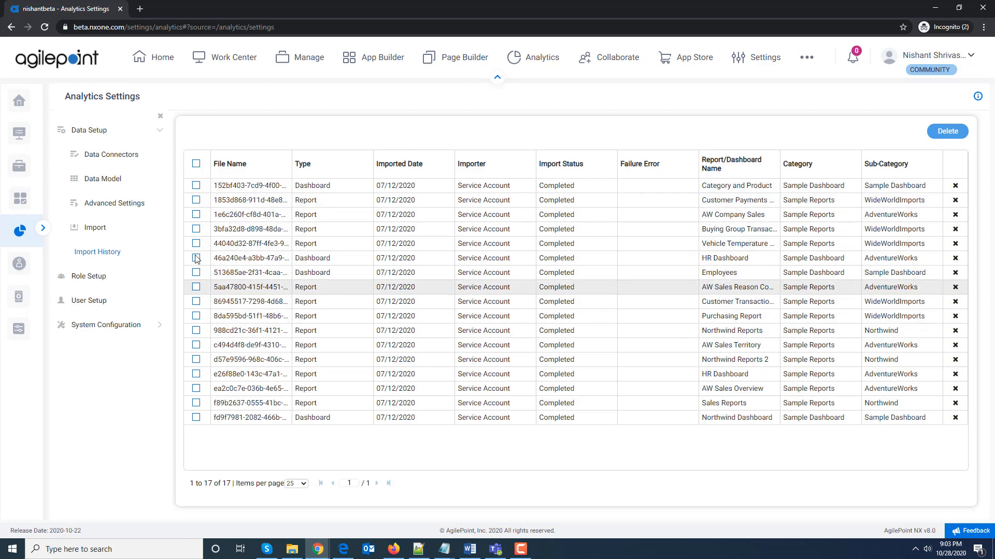
click(96, 231)
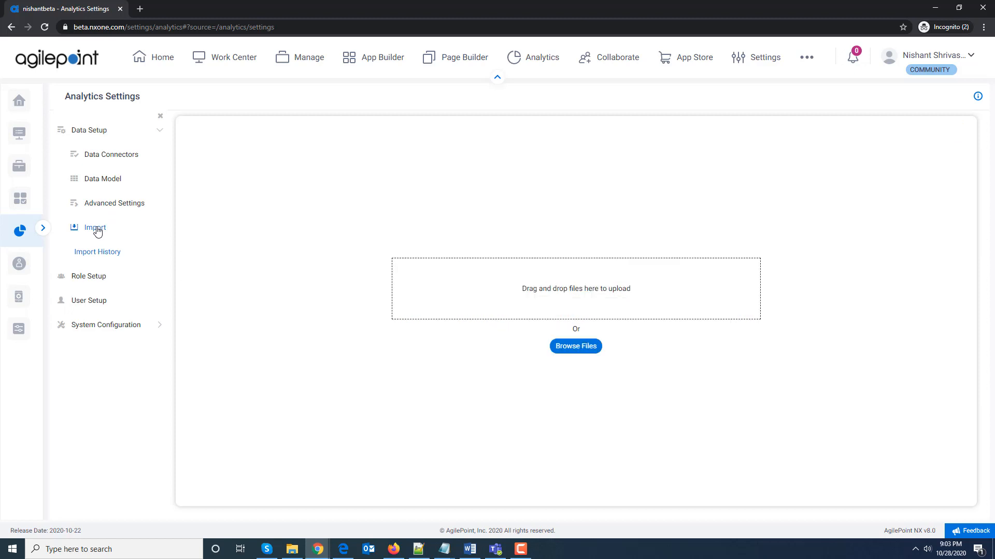
click(578, 346)
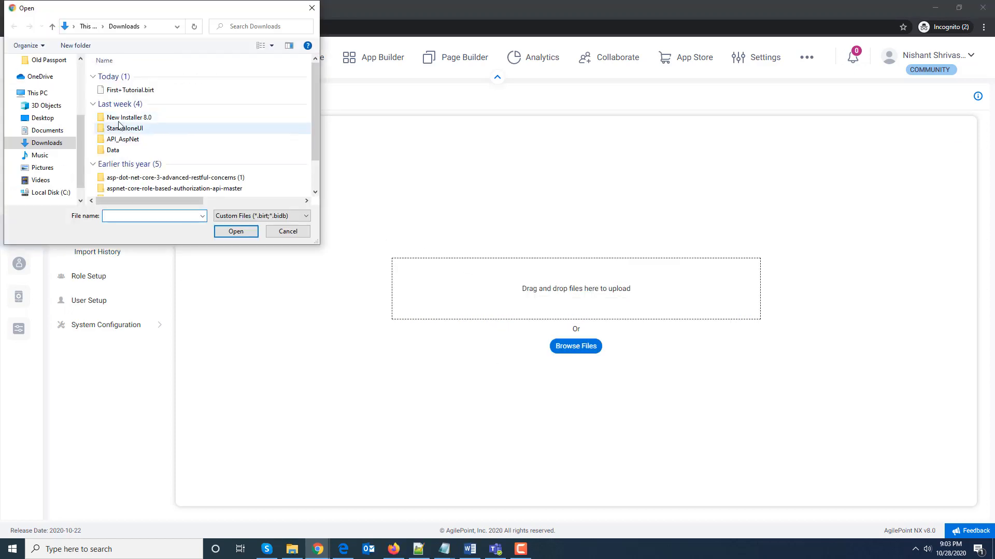
double_click(125, 91)
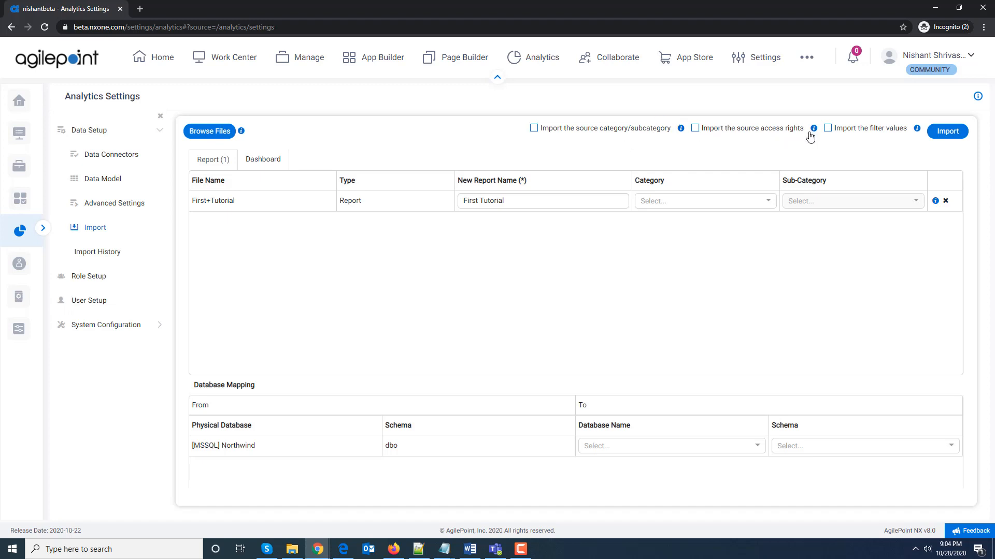
Assign the First Tutorial report to the Demo category, leaving its sub-category unselected
mouse_move(813, 133)
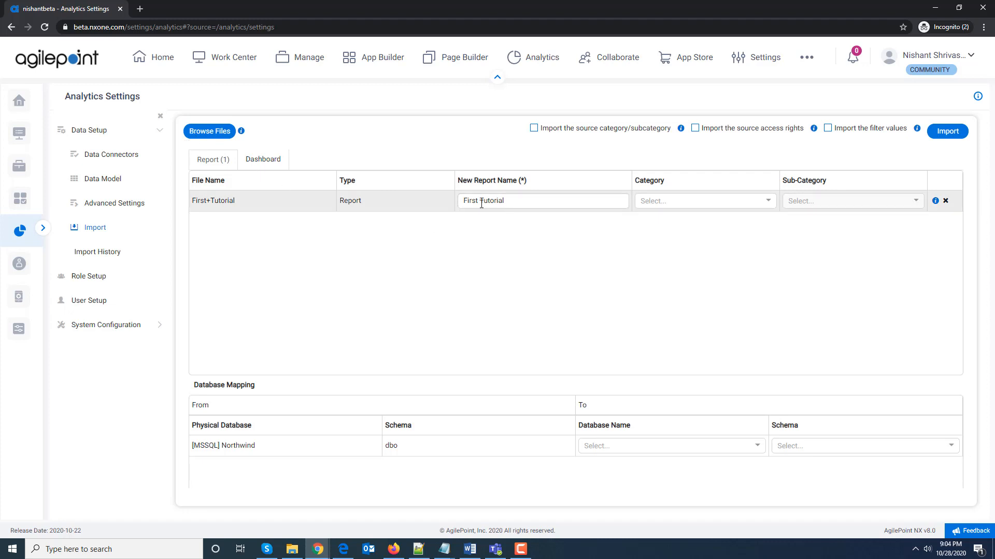
click(767, 205)
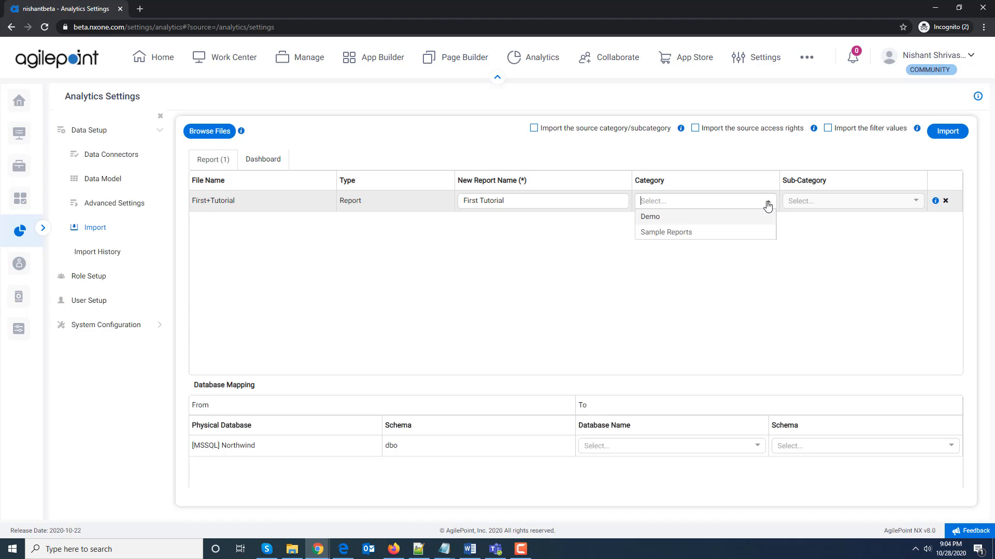
click(675, 218)
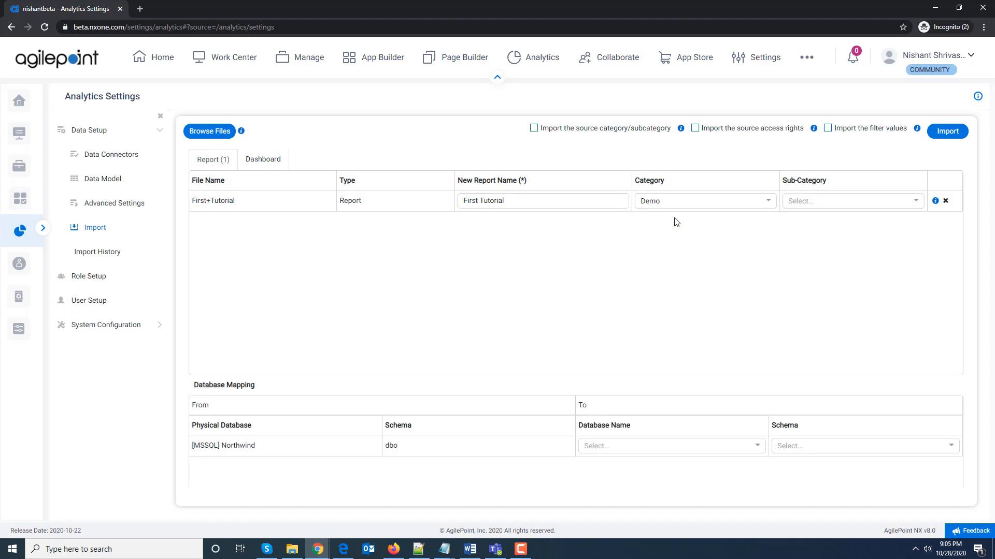
click(915, 207)
click(915, 205)
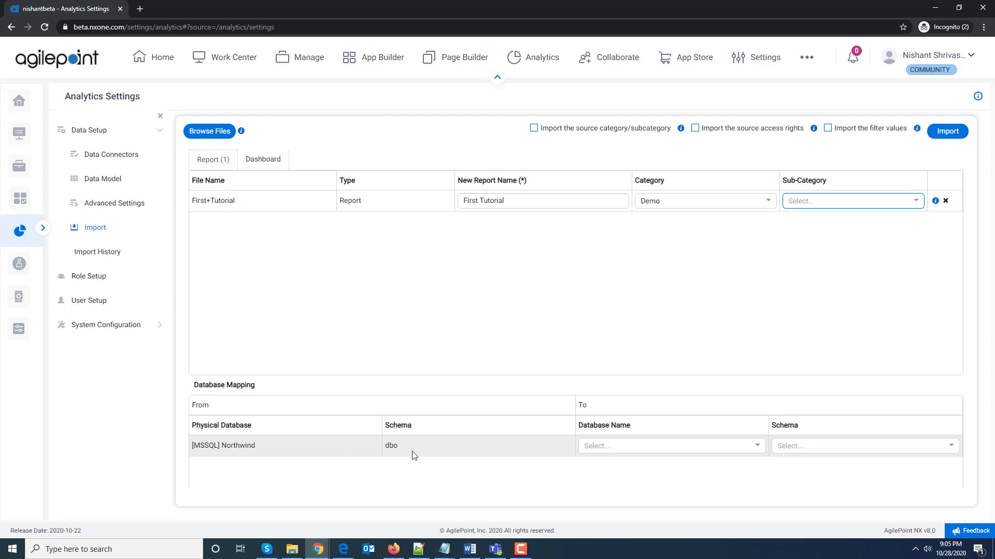
Map the source database to [MSSQL] Northwind with the dbo schema and import the report
click(671, 447)
click(752, 446)
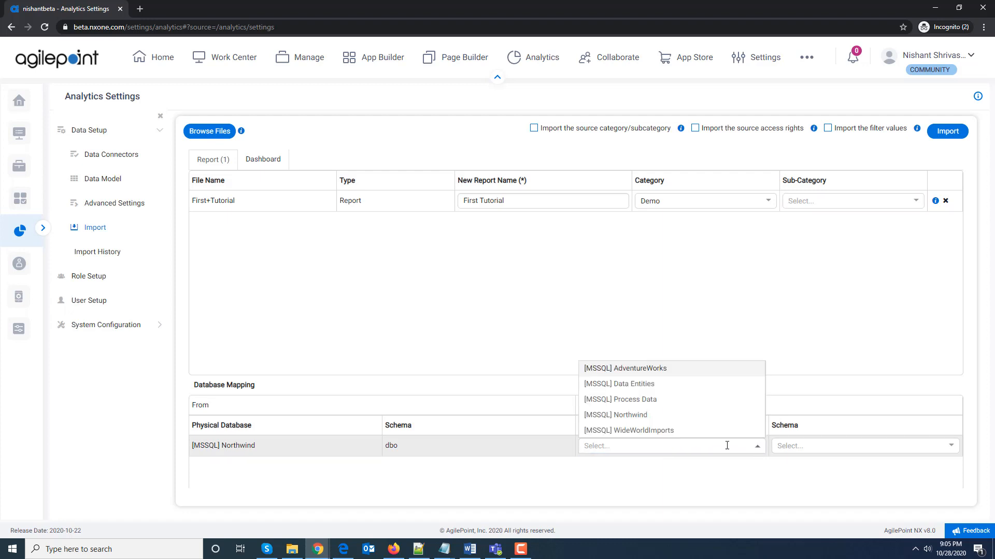
click(660, 416)
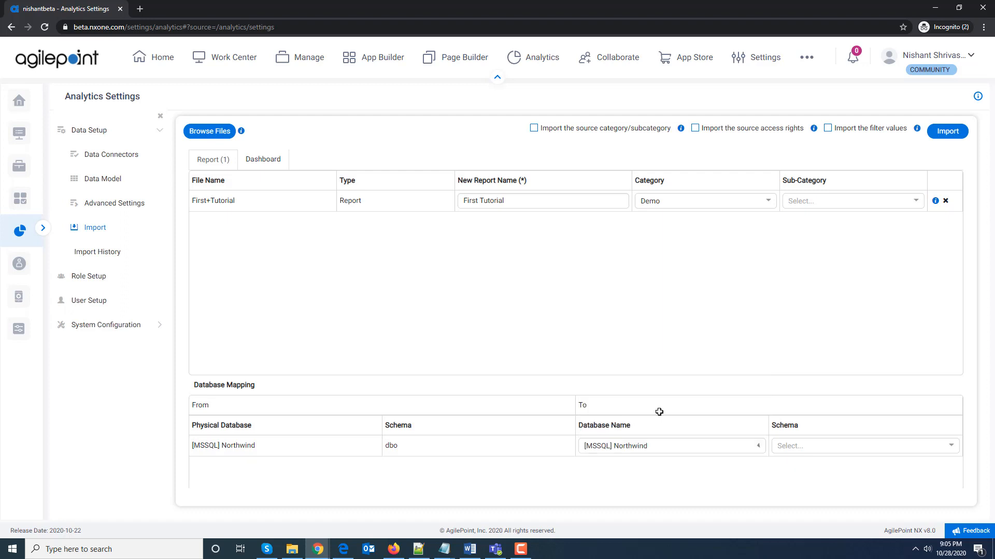
click(952, 446)
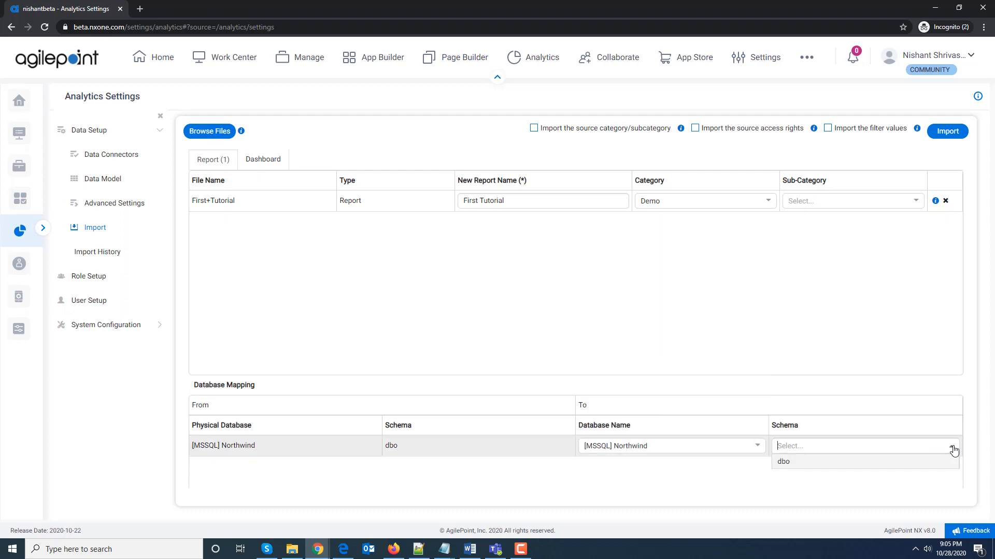
click(861, 463)
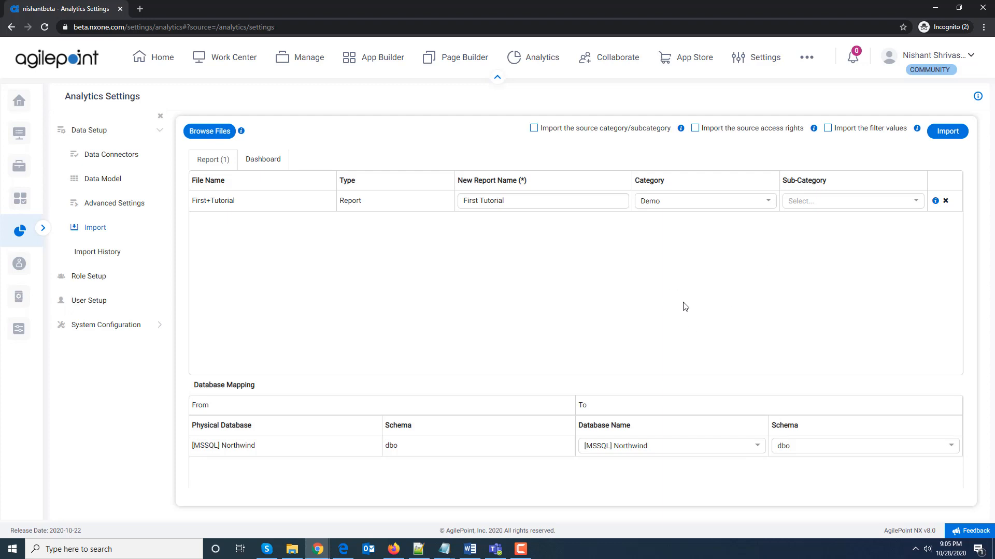
click(952, 134)
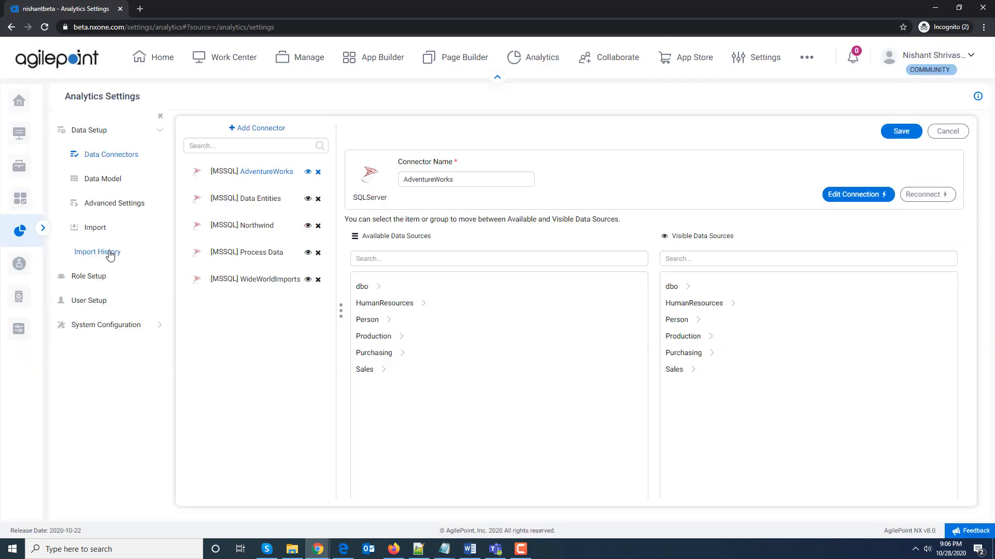
Check the import history for the First+Tutorial file, and open the imported First Tutorial report in Analytics
click(108, 252)
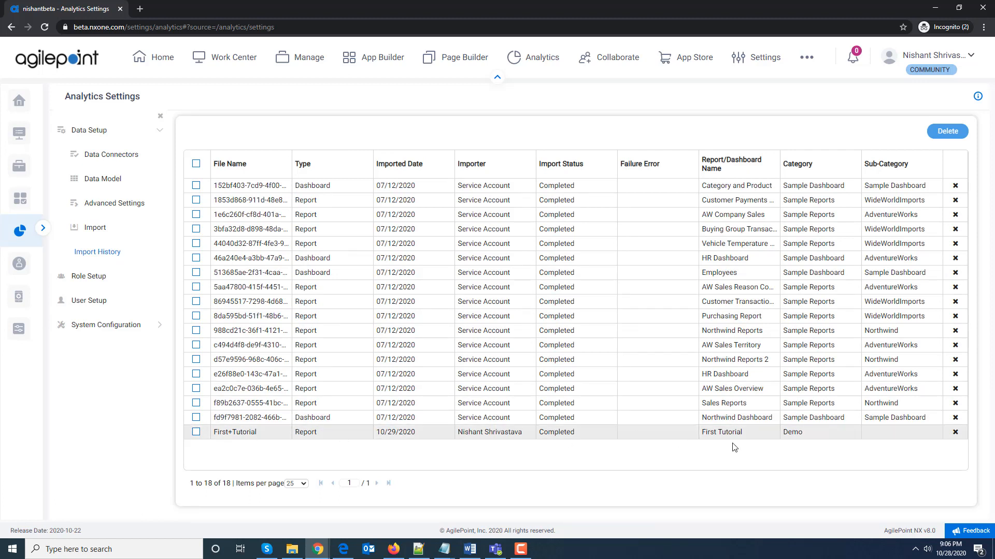
click(545, 61)
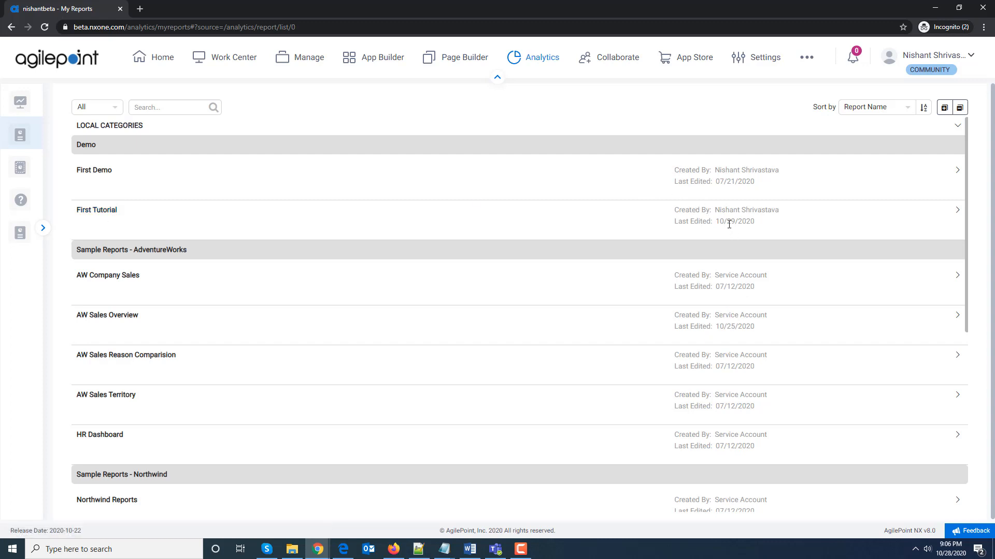
click(96, 212)
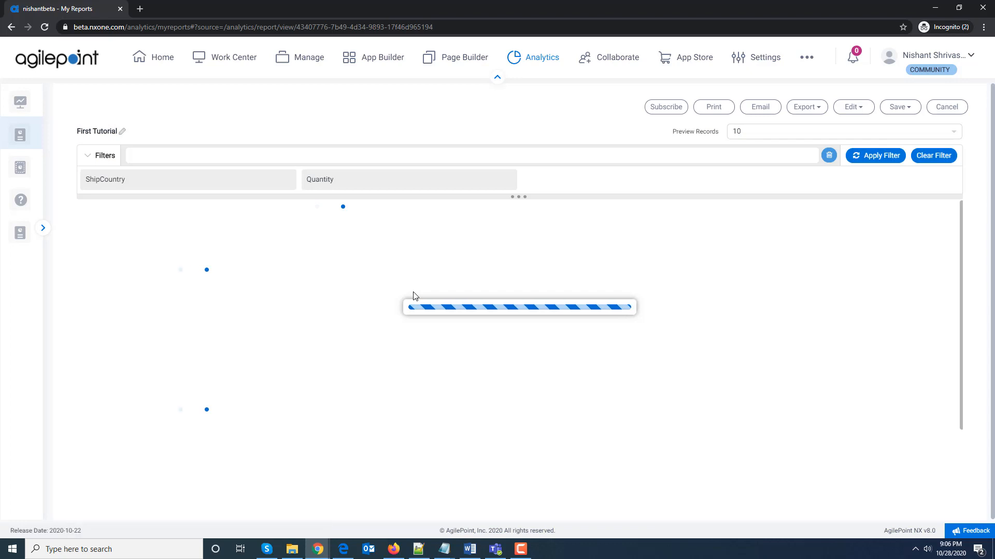